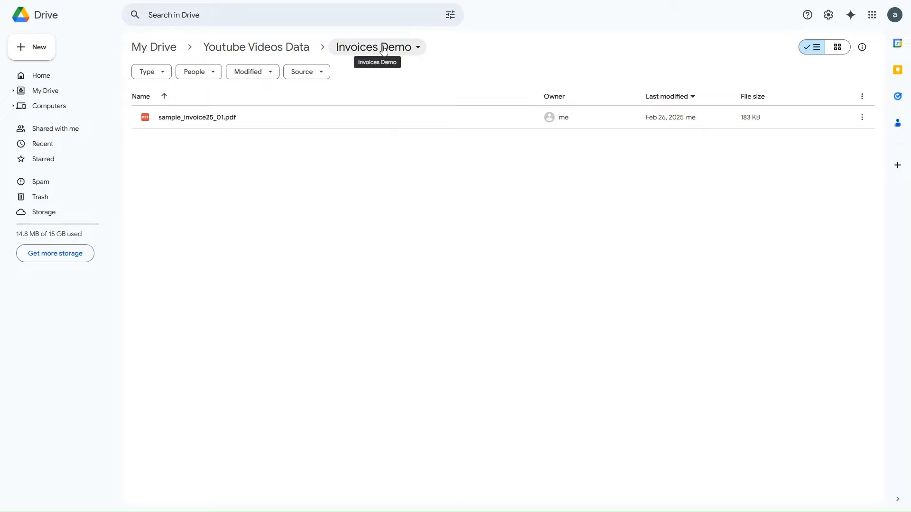
Share the Invoices Demo Drive folder with Lido's file-access address, giving it Editor access.
{"action": "left_click", "coordinate": [385, 49]}
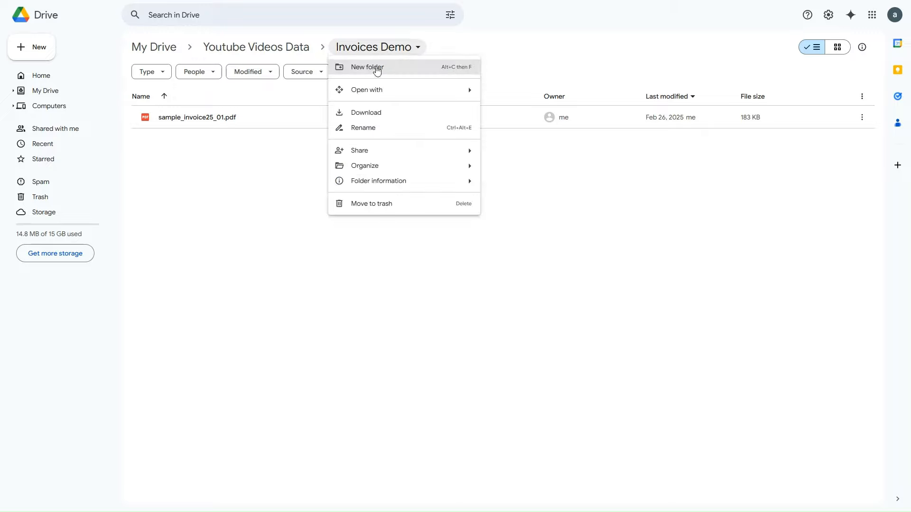
{"action": "mouse_move", "coordinate": [371, 157]}
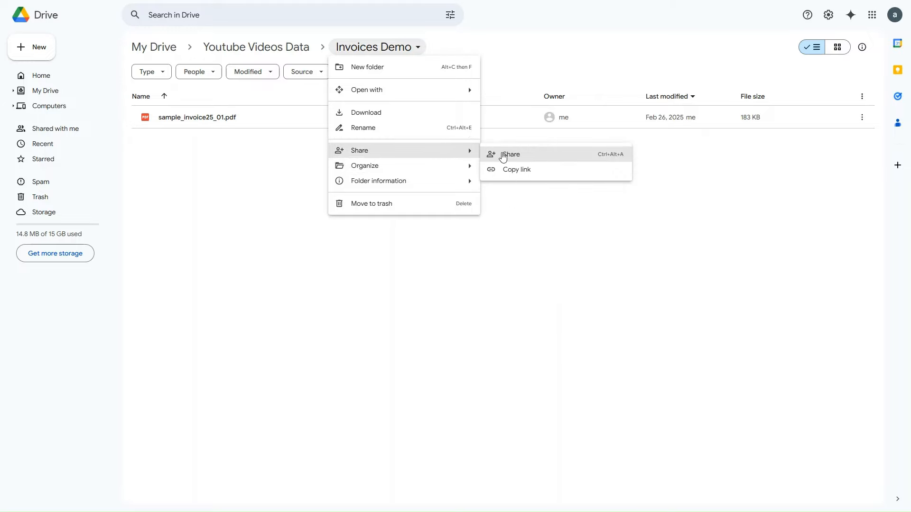
{"action": "left_click", "coordinate": [505, 156]}
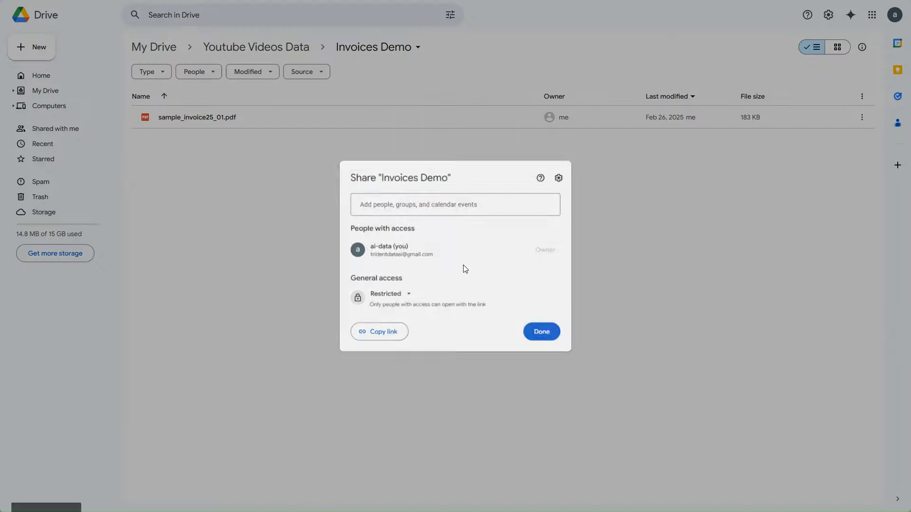
{"action": "left_click", "coordinate": [433, 207]}
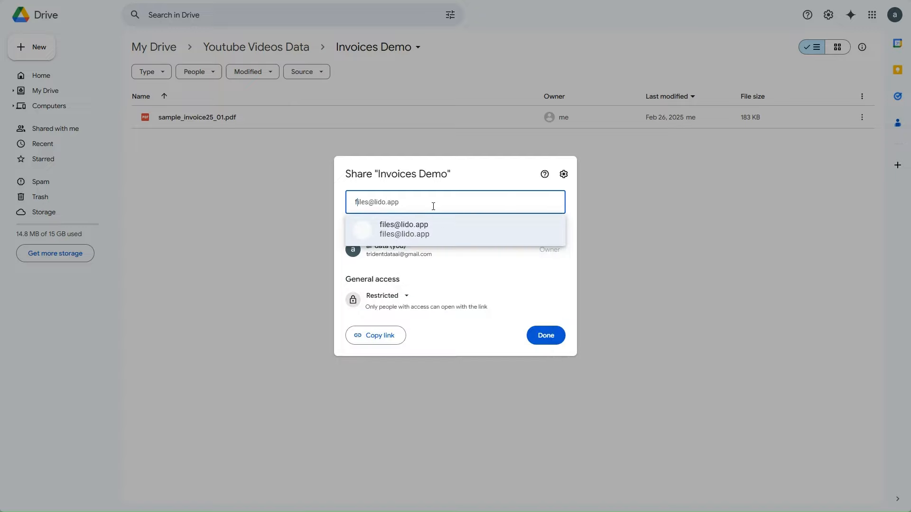
{"action": "key", "text": "Return"}
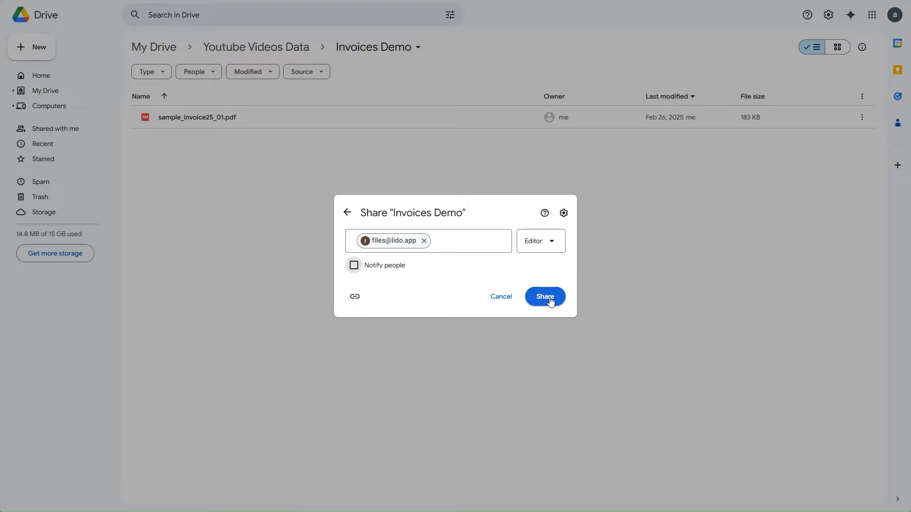
{"action": "left_click", "coordinate": [549, 298]}
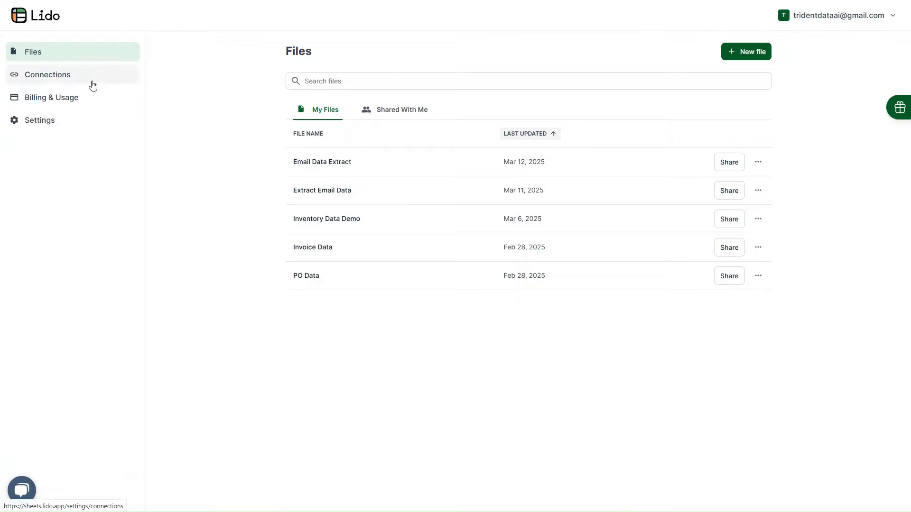
Go to Lido's Connections page from the sidebar.
{"action": "left_click", "coordinate": [56, 79]}
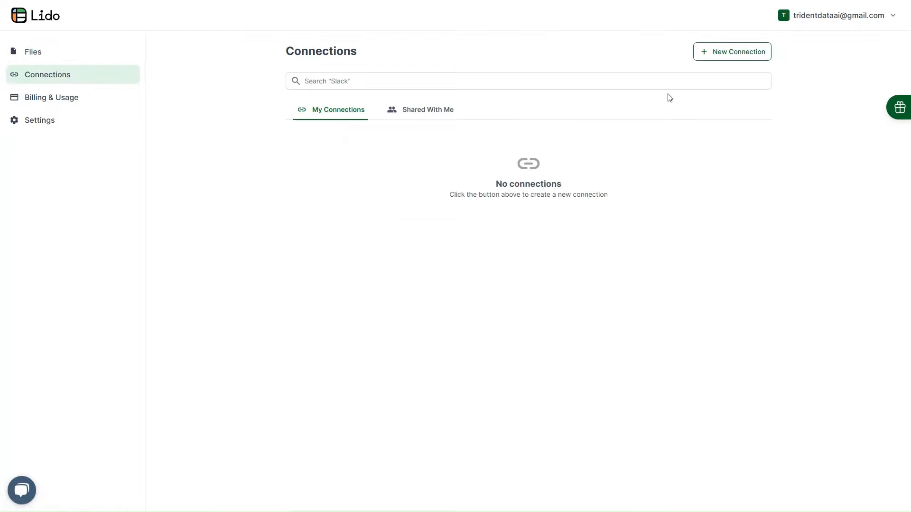
Add a new Google Drive connection, authorize the Google account, and save it.
{"action": "left_click", "coordinate": [730, 58]}
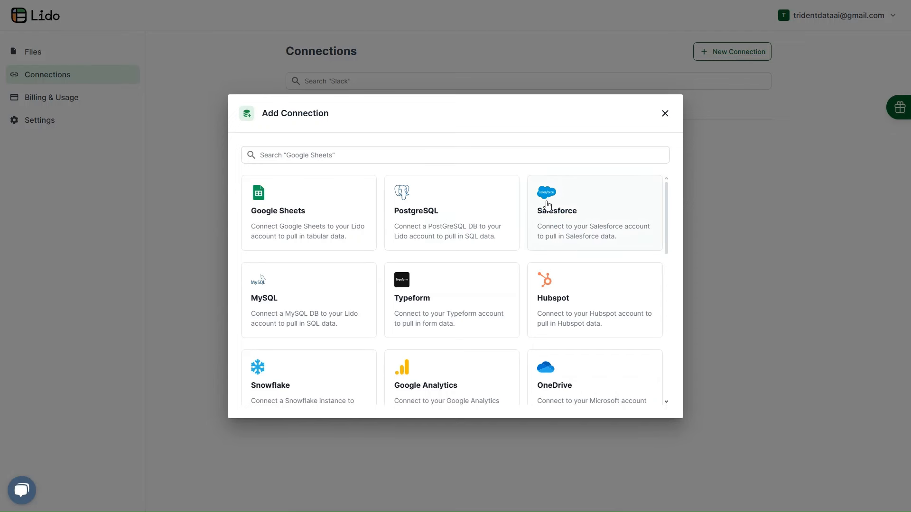
{"action": "scroll", "coordinate": [562, 212], "scroll_direction": "down", "scroll_amount": 5}
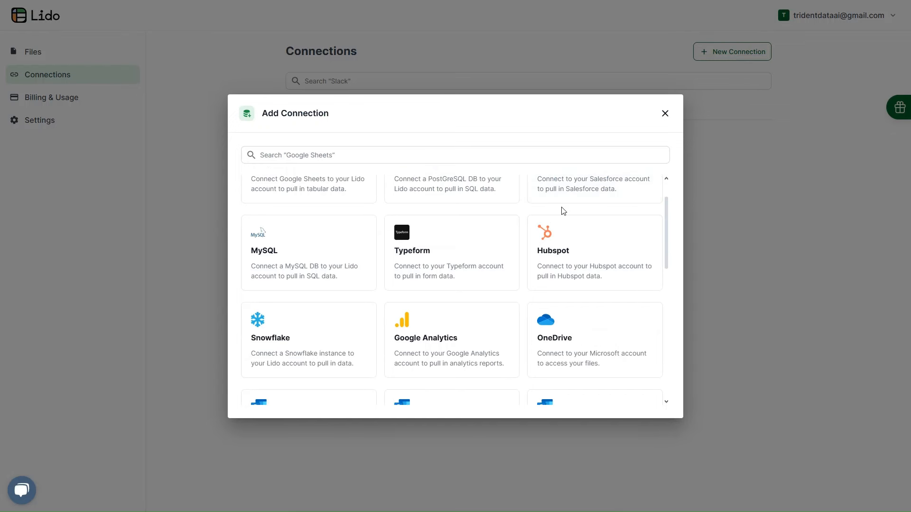
{"action": "scroll", "coordinate": [564, 211], "scroll_direction": "down", "scroll_amount": 2}
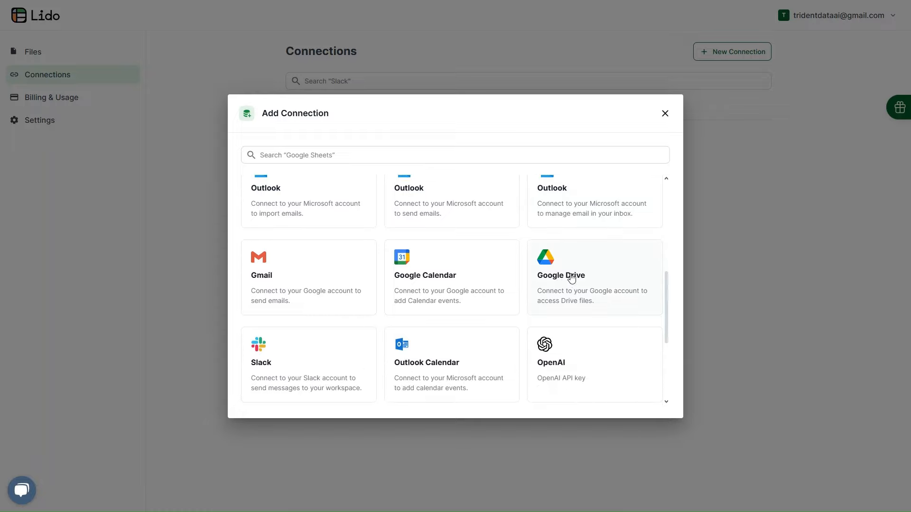
{"action": "left_click", "coordinate": [567, 279]}
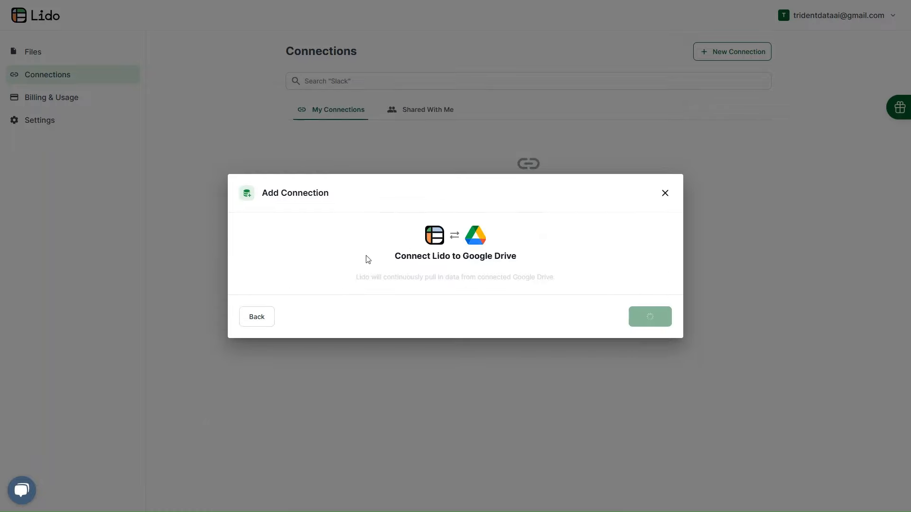
{"action": "left_click", "coordinate": [455, 267]}
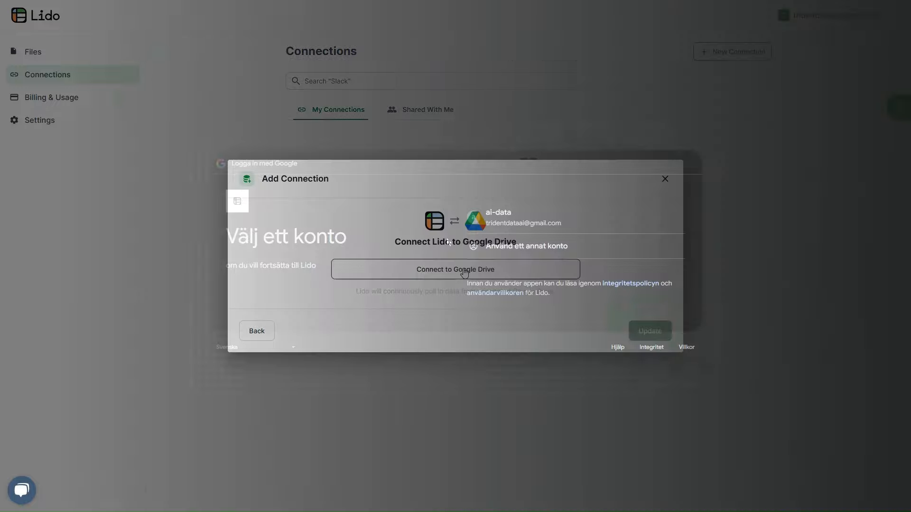
{"action": "left_click", "coordinate": [495, 218]}
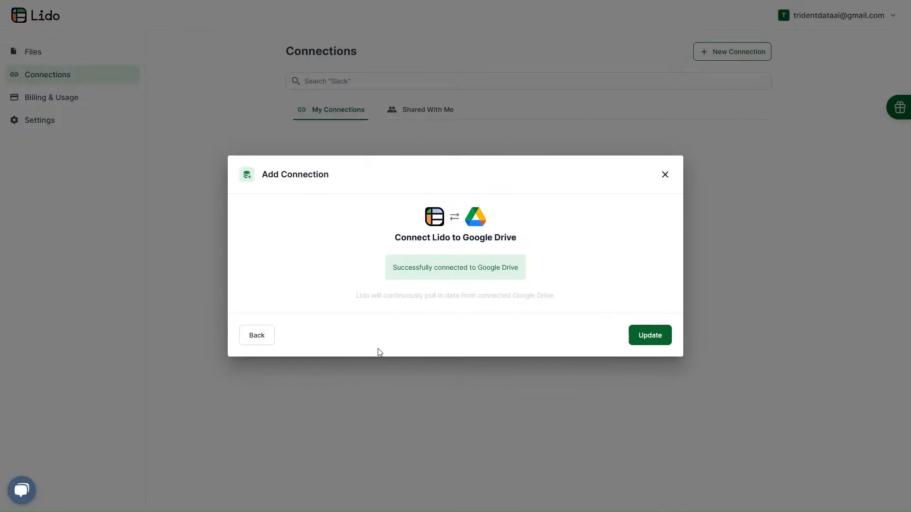
{"action": "left_click", "coordinate": [649, 335]}
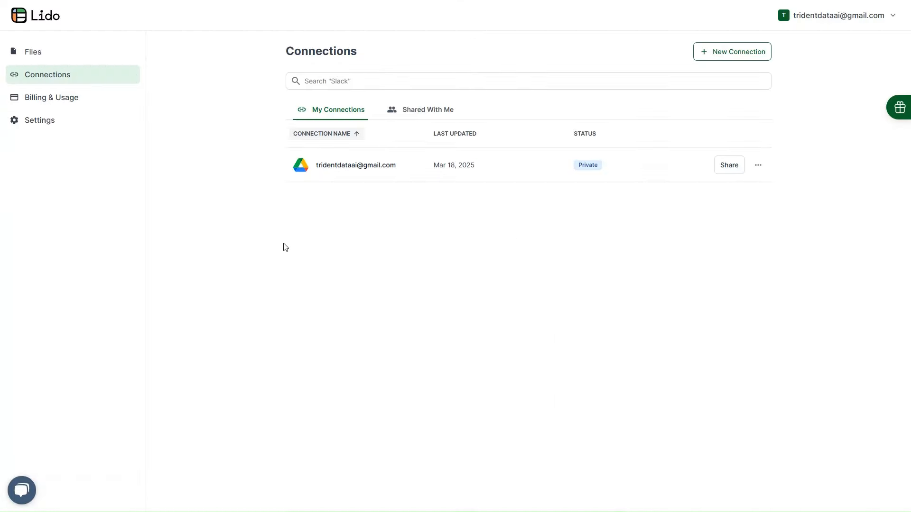
{"action": "left_click", "coordinate": [41, 55]}
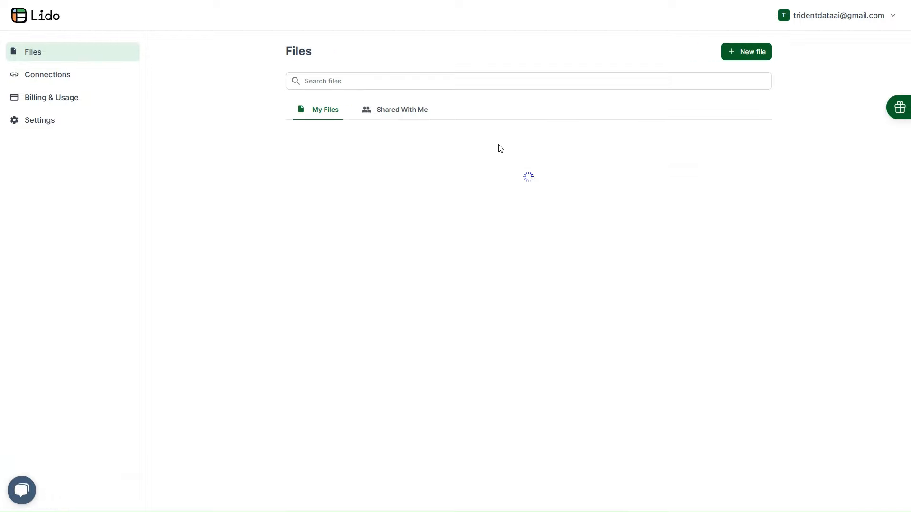
Create a new untitled spreadsheet and launch the Data Extractor from Tools.
{"action": "left_click", "coordinate": [755, 53]}
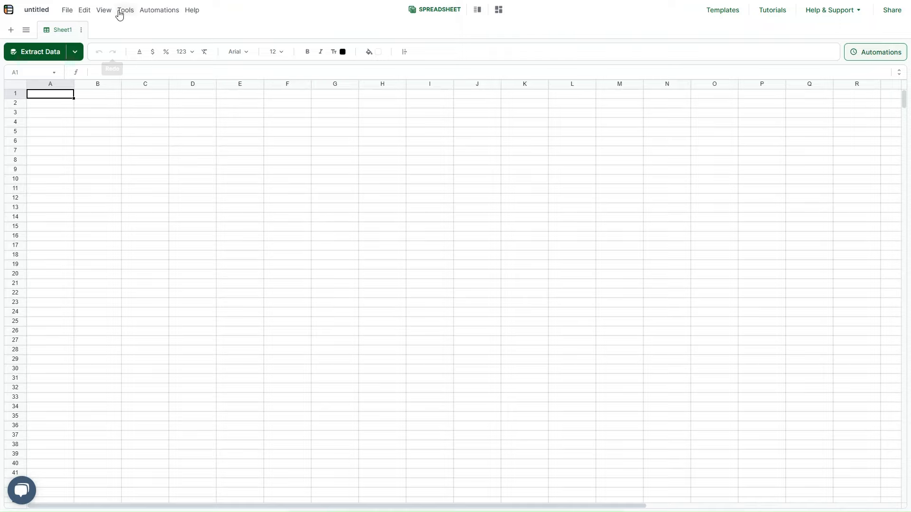
{"action": "left_click", "coordinate": [119, 13]}
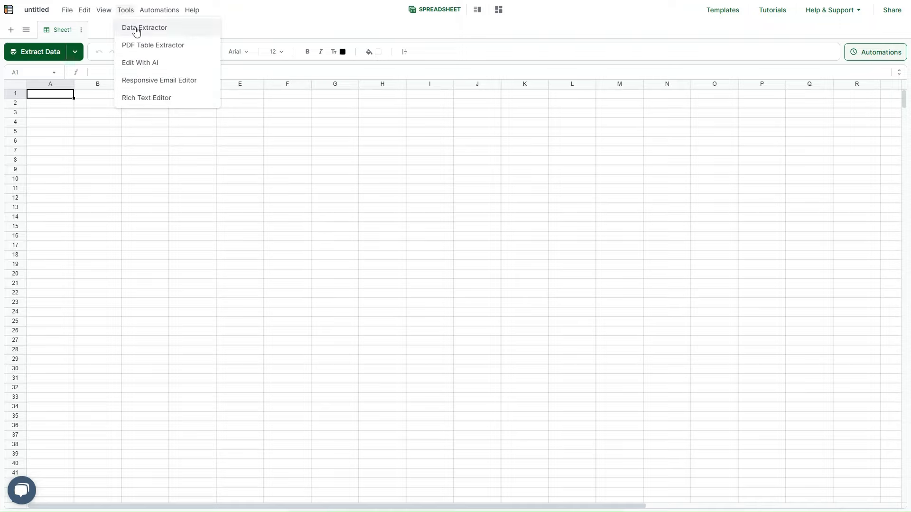
{"action": "left_click", "coordinate": [137, 31]}
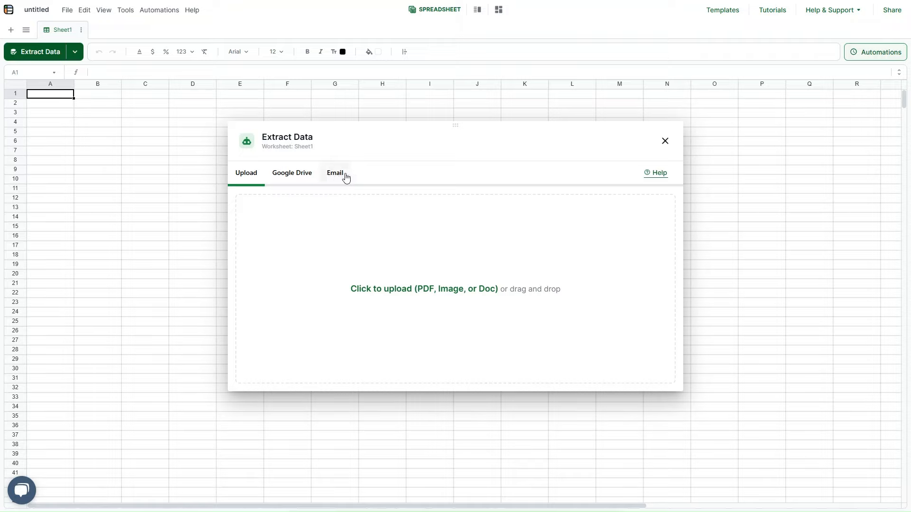
Choose the Google Drive source and select the Invoices Demo folder for extraction.
{"action": "left_click", "coordinate": [345, 177]}
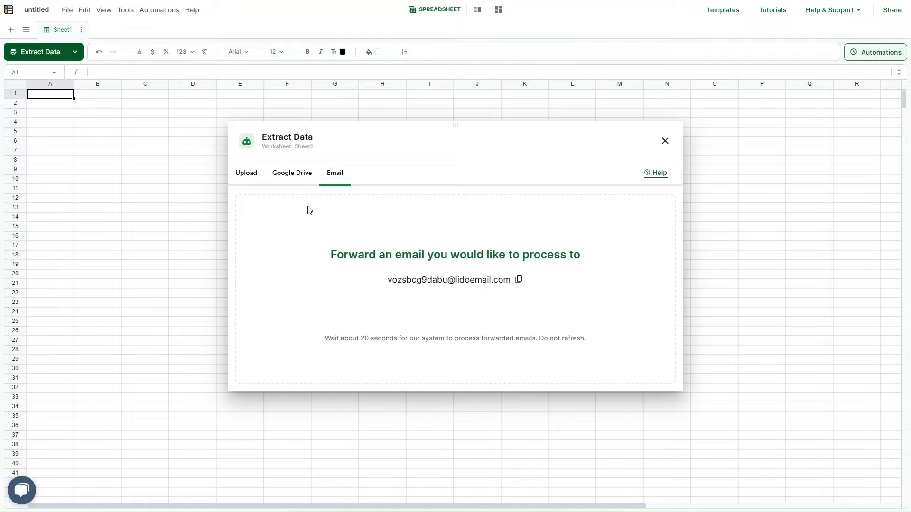
{"action": "left_click", "coordinate": [298, 178]}
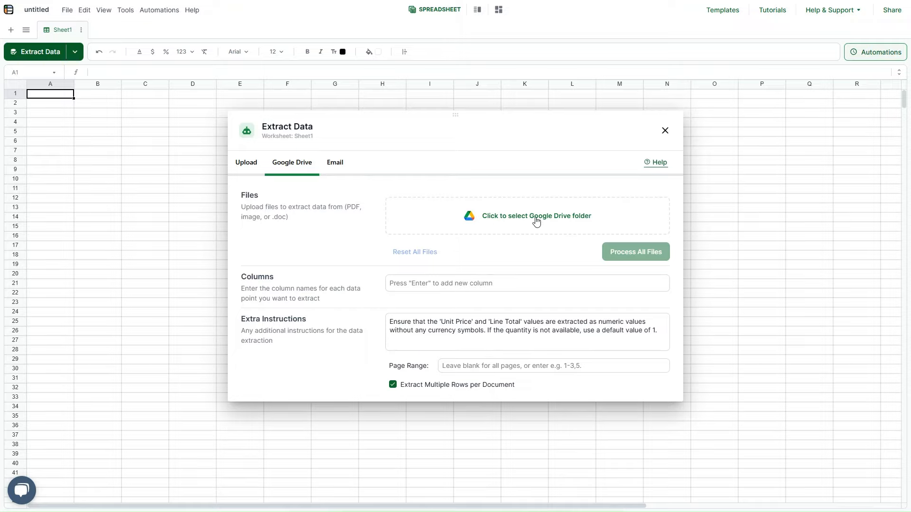
{"action": "left_click", "coordinate": [536, 221]}
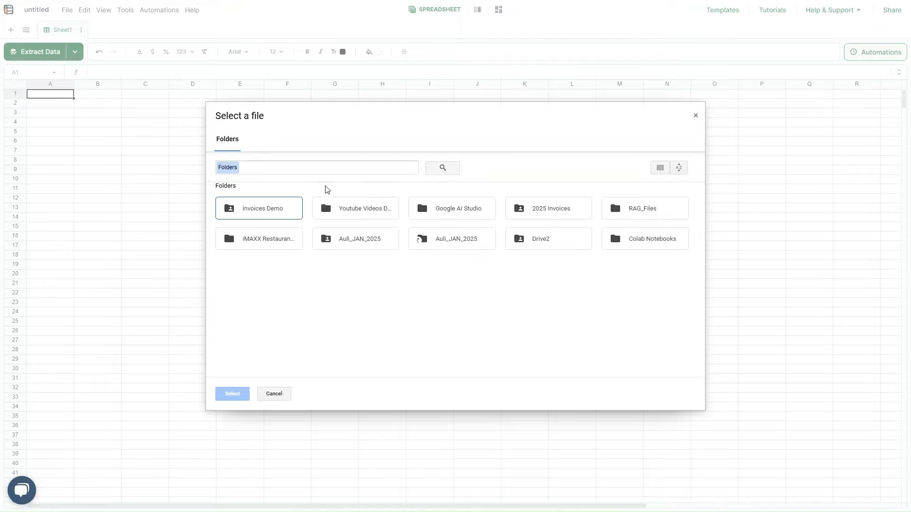
{"action": "left_click", "coordinate": [275, 211]}
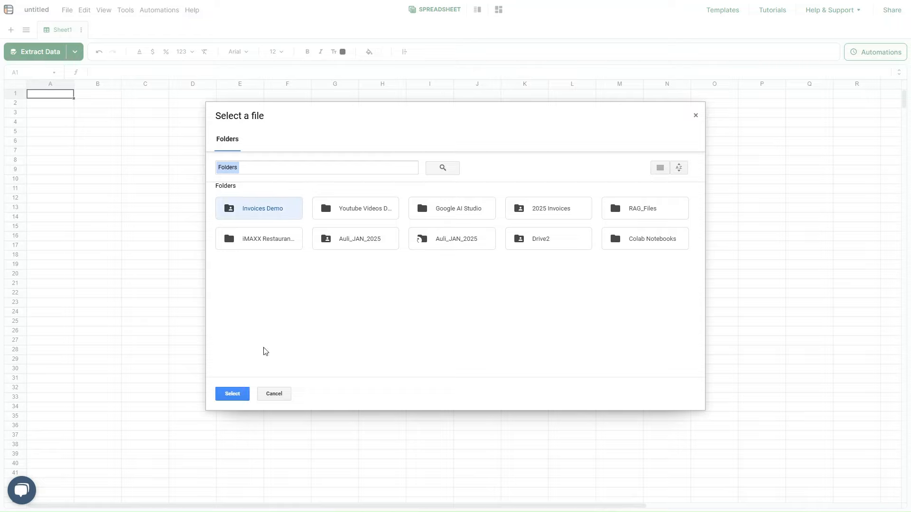
{"action": "left_click", "coordinate": [243, 394]}
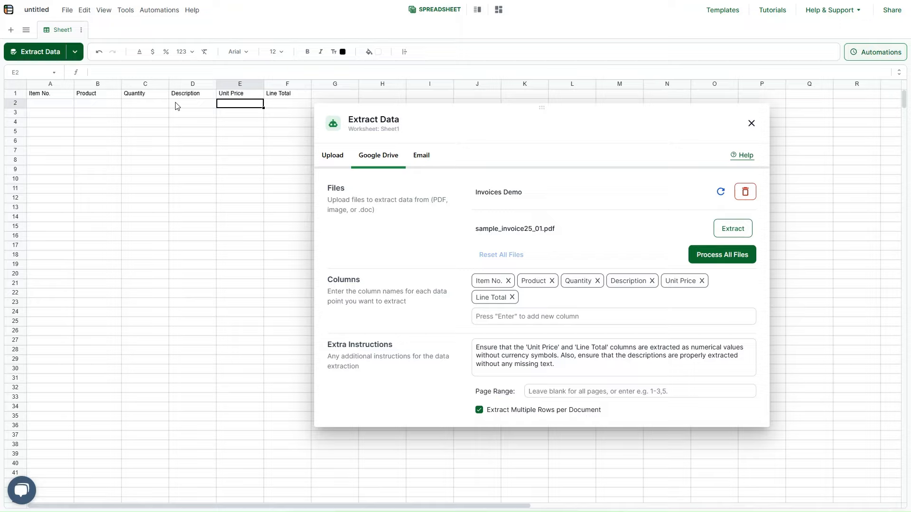
Rename header cell B1 from Product to Product Name.
{"action": "left_click", "coordinate": [185, 95]}
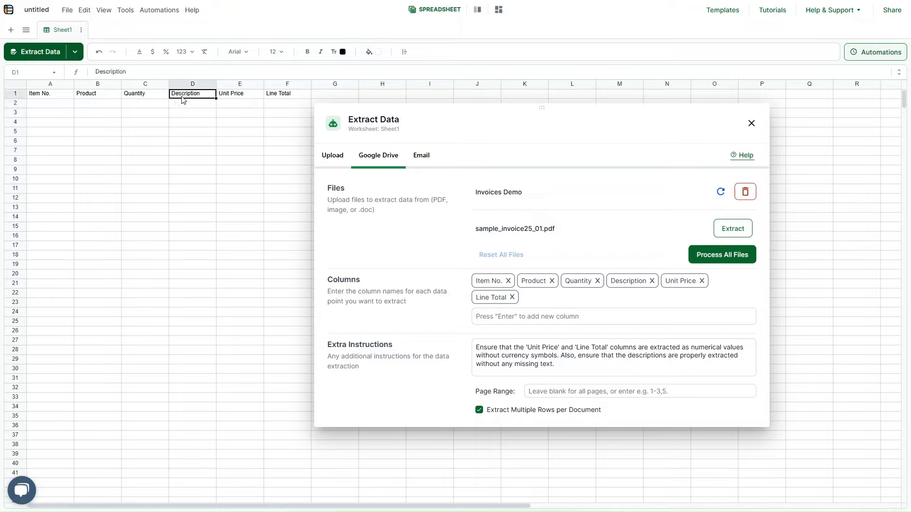
{"action": "left_click", "coordinate": [112, 98]}
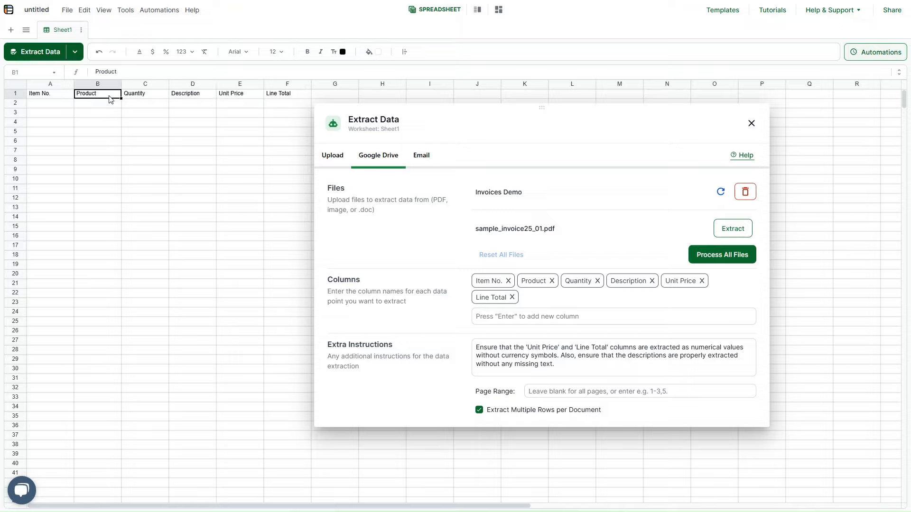
{"action": "double_click", "coordinate": [108, 96]}
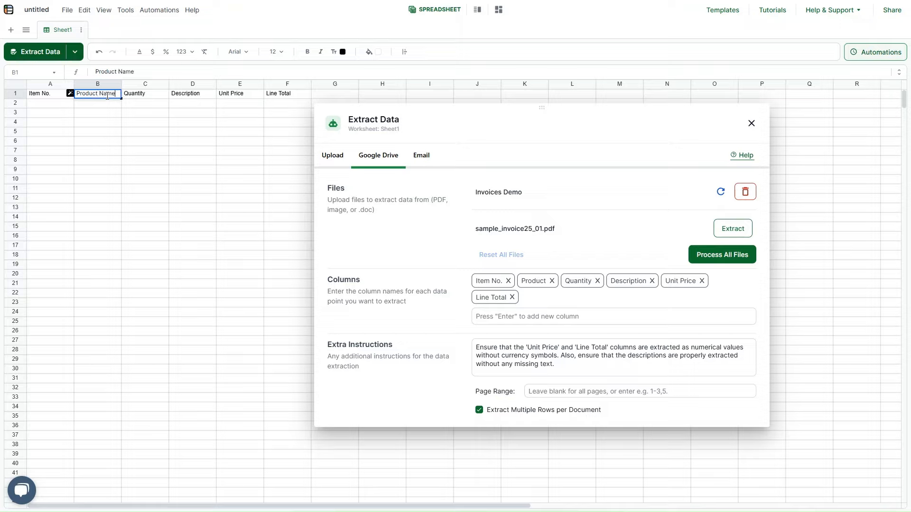
{"action": "left_click", "coordinate": [108, 113]}
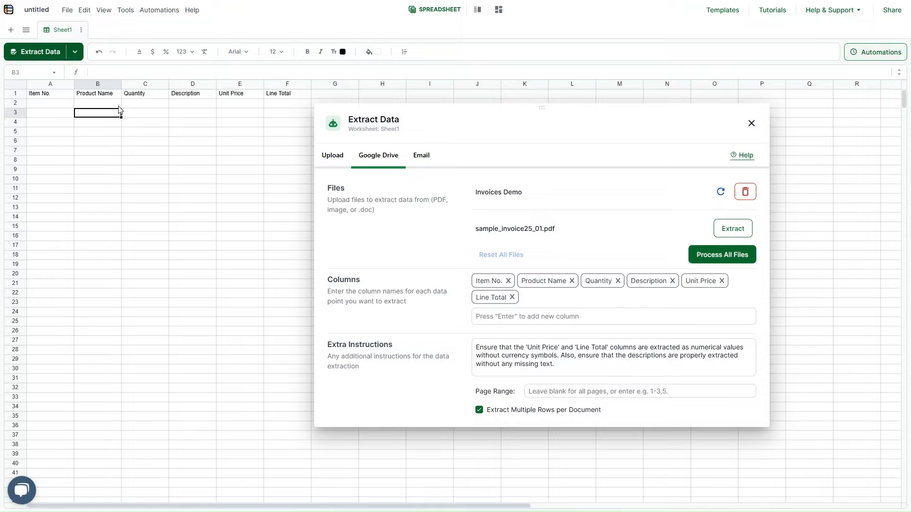
Move the Description column two places right, after Line Total, then extract sample_invoice25_01.pdf.
{"action": "left_click", "coordinate": [182, 88]}
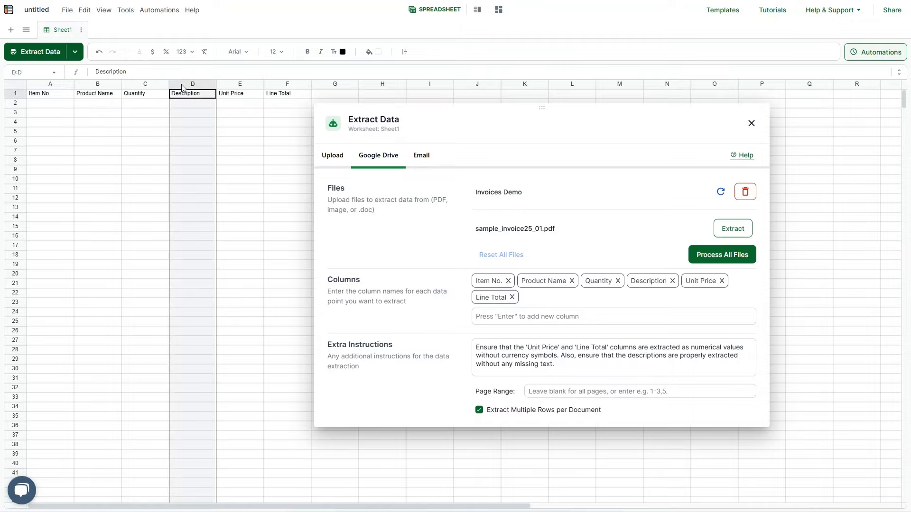
{"action": "right_click", "coordinate": [183, 87]}
{"action": "left_click", "coordinate": [206, 241]}
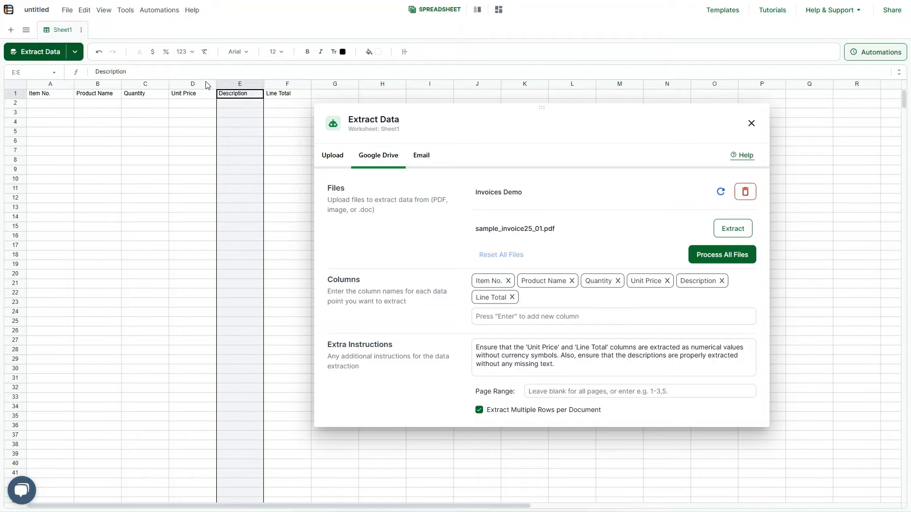
{"action": "right_click", "coordinate": [232, 88]}
{"action": "left_click", "coordinate": [271, 240]}
{"action": "left_click_drag", "start_coordinate": [372, 111], "coordinate": [412, 98]}
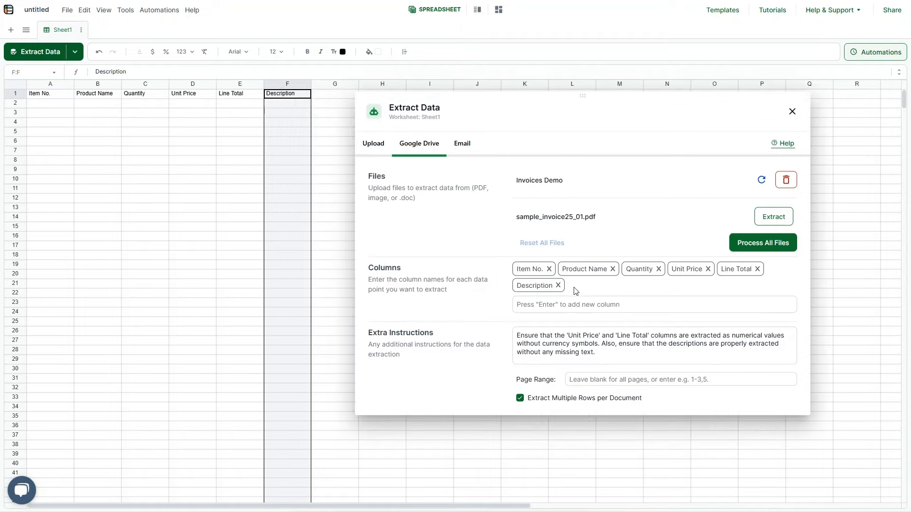
{"action": "left_click", "coordinate": [171, 199]}
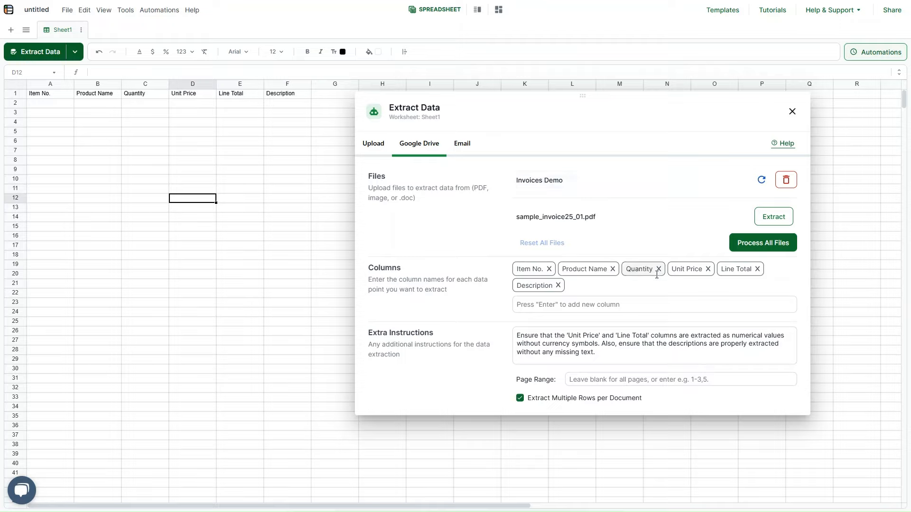
{"action": "left_click", "coordinate": [425, 329]}
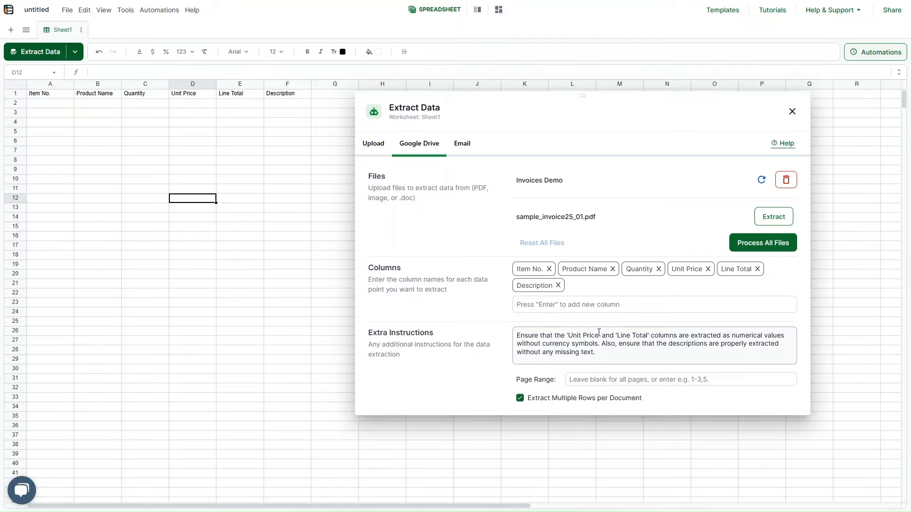
{"action": "left_click", "coordinate": [767, 221]}
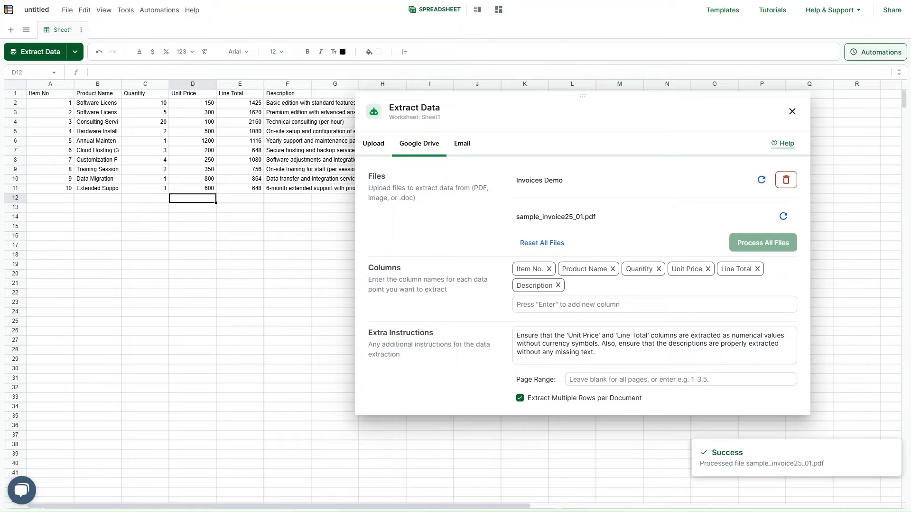
Drag the Extract Data panel aside to reveal the ten extracted line items.
{"action": "left_click_drag", "start_coordinate": [487, 99], "coordinate": [560, 107]}
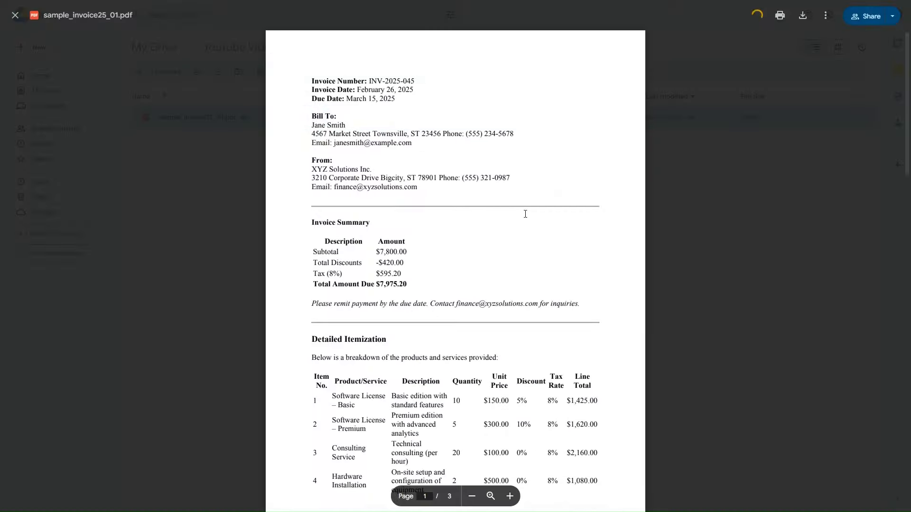
Check the PDF's itemization tables against the item numbers in column A and unit prices in column D.
{"action": "scroll", "coordinate": [496, 231], "scroll_direction": "down", "scroll_amount": 7}
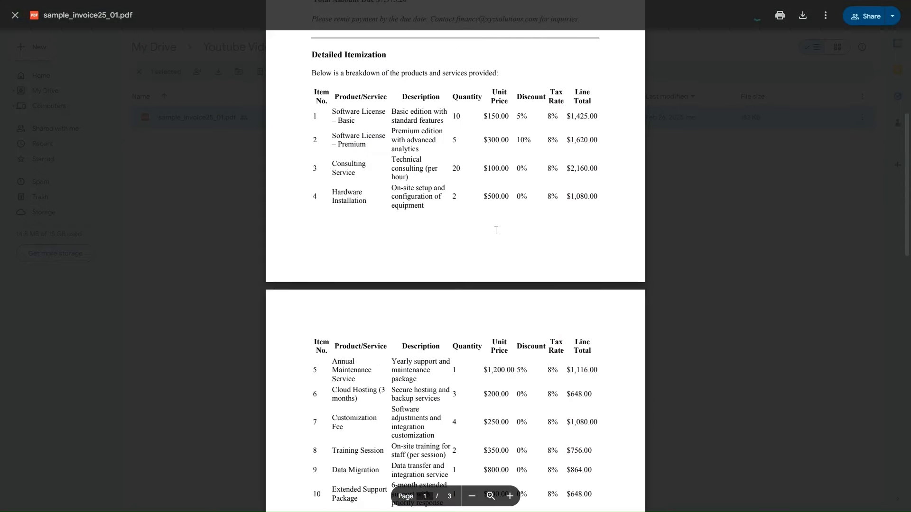
{"action": "left_click_drag", "start_coordinate": [310, 58], "coordinate": [613, 450]}
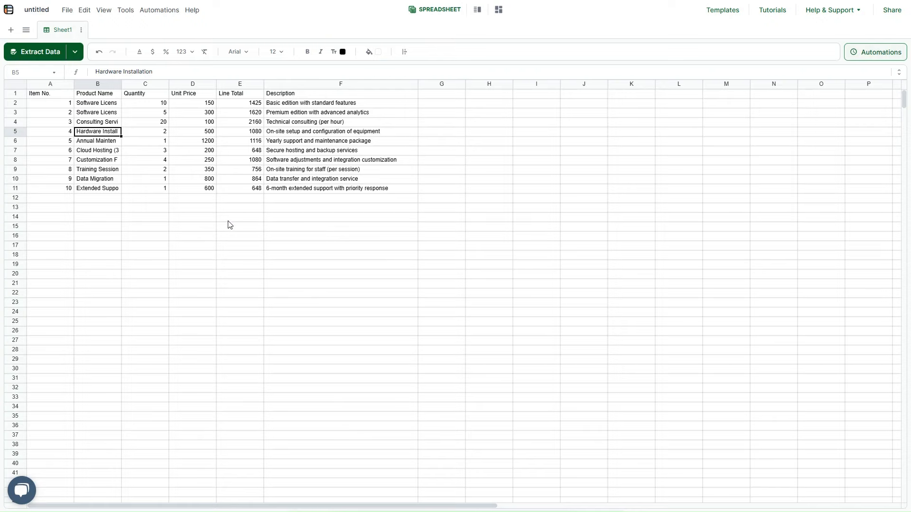
{"action": "left_click", "coordinate": [61, 104]}
{"action": "left_click_drag", "start_coordinate": [61, 105], "coordinate": [50, 188]}
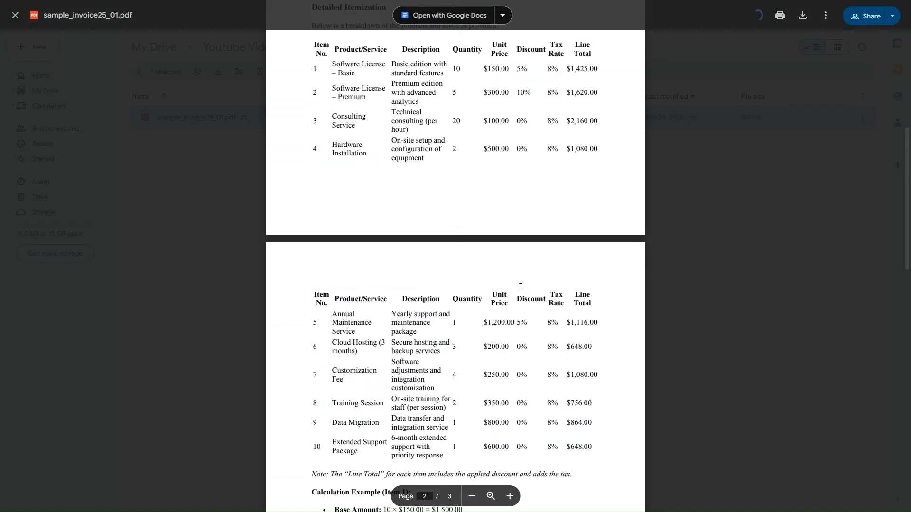
{"action": "scroll", "coordinate": [520, 288], "scroll_direction": "down", "scroll_amount": 1}
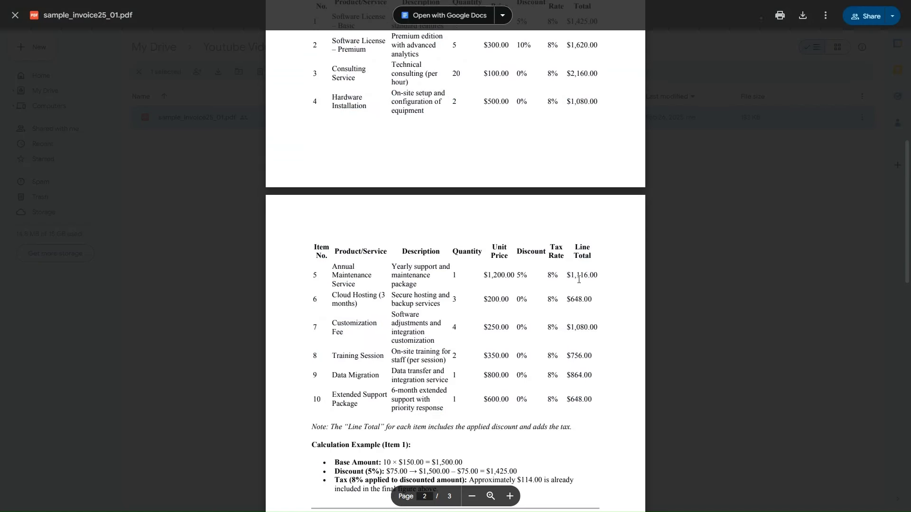
{"action": "double_click", "coordinate": [573, 279]}
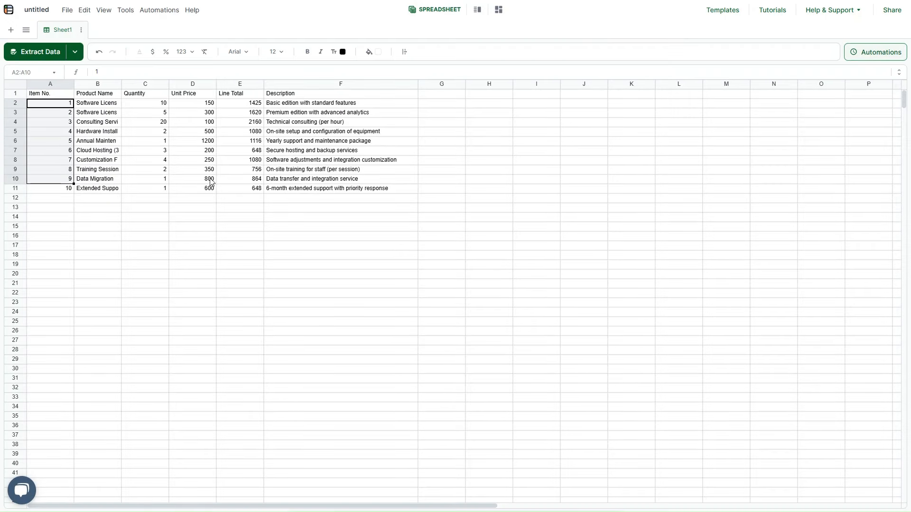
{"action": "left_click_drag", "start_coordinate": [204, 107], "coordinate": [195, 192]}
{"action": "left_click", "coordinate": [195, 190]}
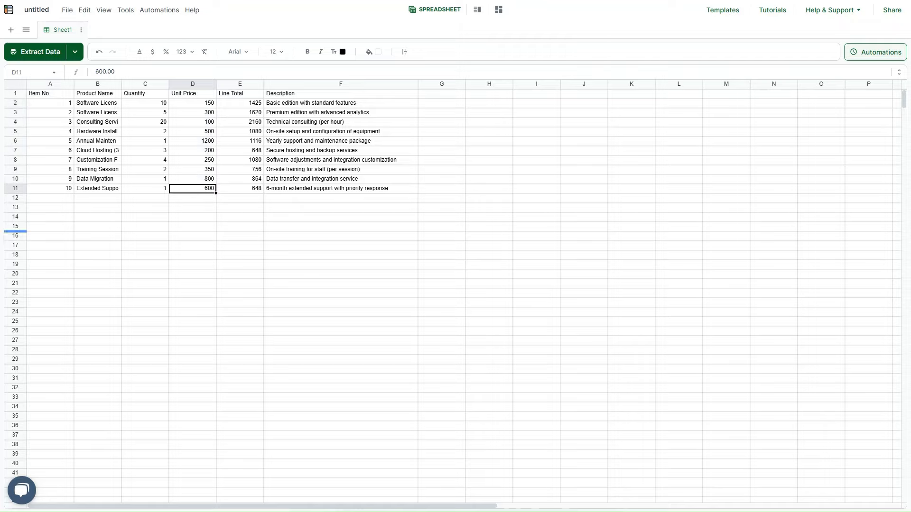
{"action": "left_click", "coordinate": [222, 221]}
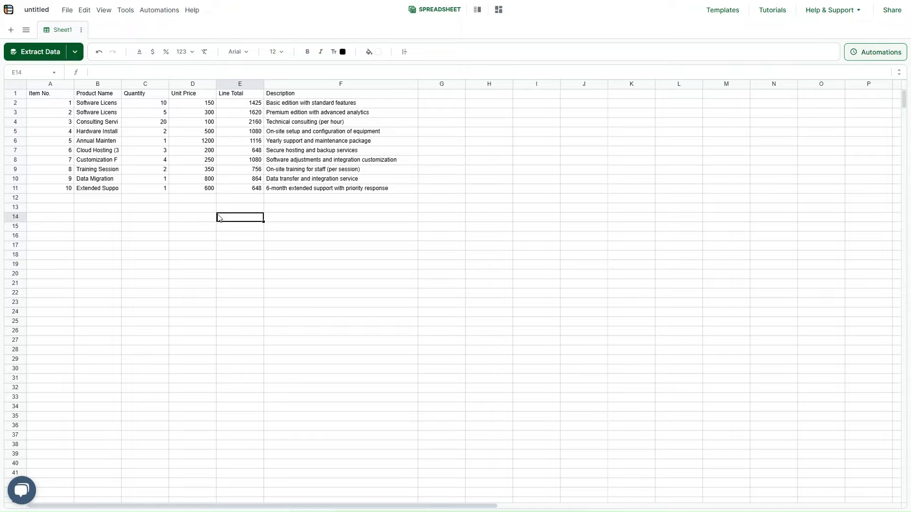
Export the sheet's values to Excel via File > Export values to Excel, saving untitled (1).xlsx.
{"action": "left_click", "coordinate": [67, 10]}
{"action": "mouse_move", "coordinate": [95, 84]}
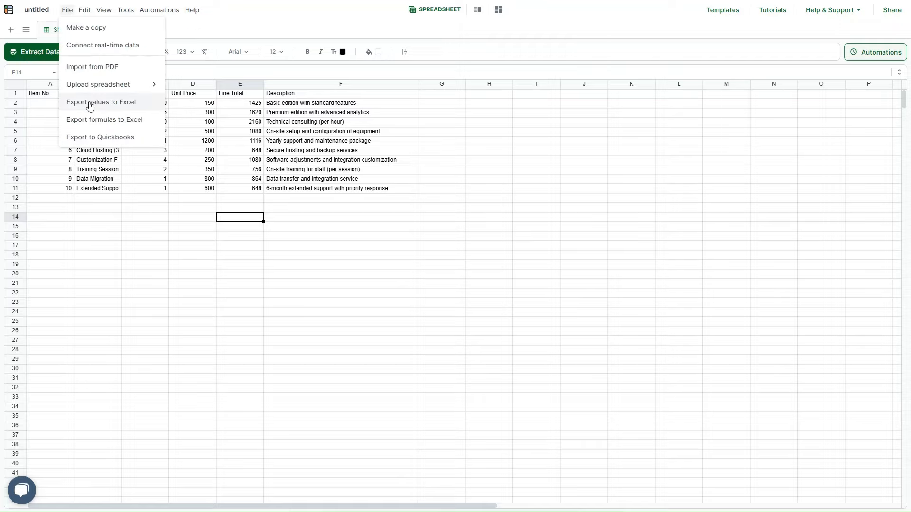
{"action": "left_click", "coordinate": [86, 106]}
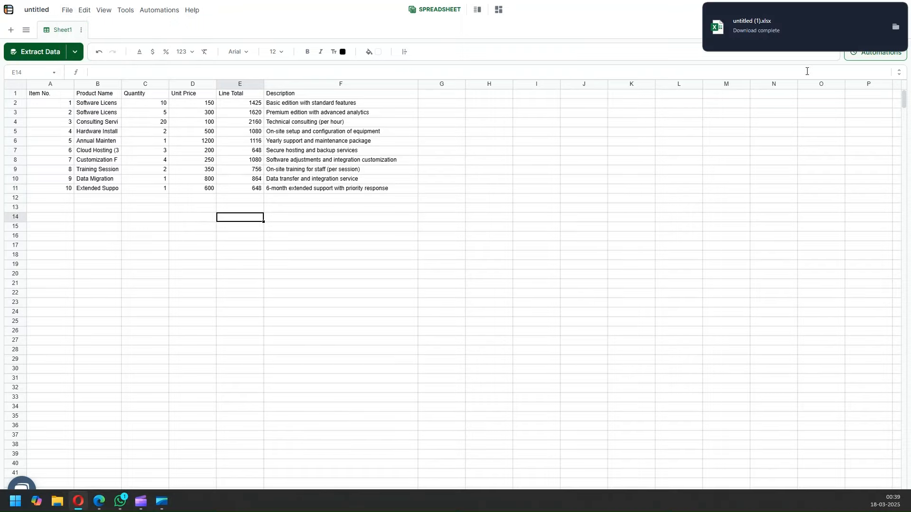
{"action": "left_click", "coordinate": [306, 162]}
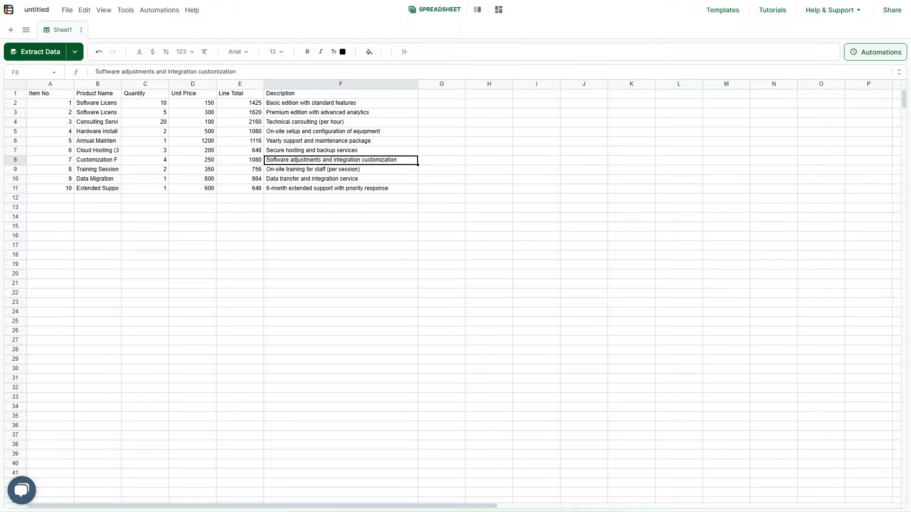
{"action": "left_click", "coordinate": [345, 235]}
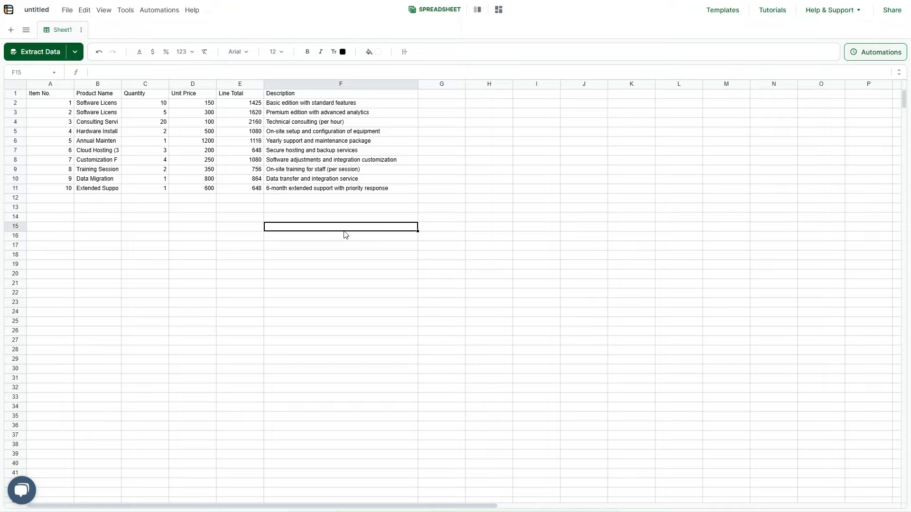
{"action": "left_click", "coordinate": [306, 162]}
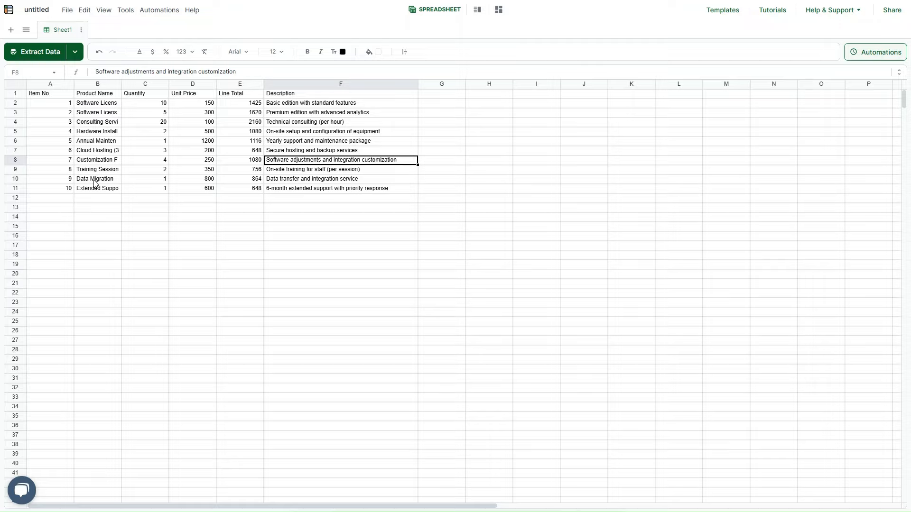
{"action": "left_click", "coordinate": [345, 227]}
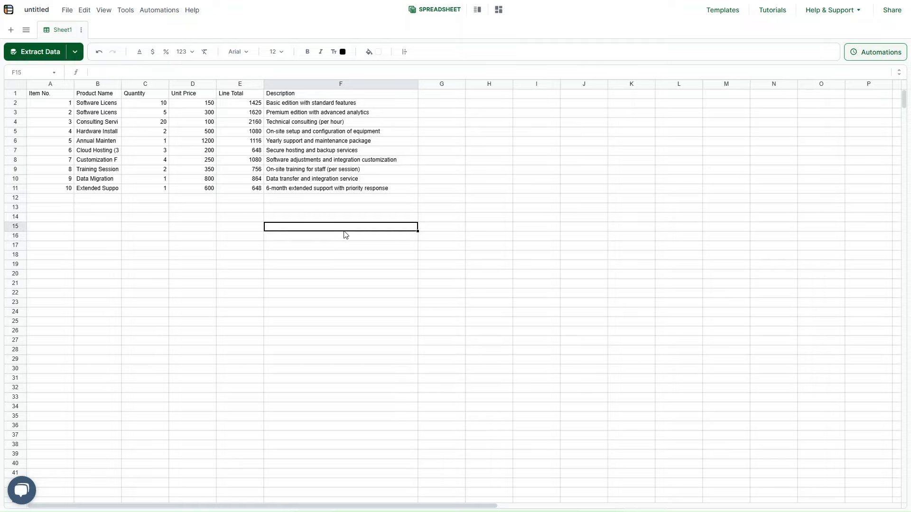